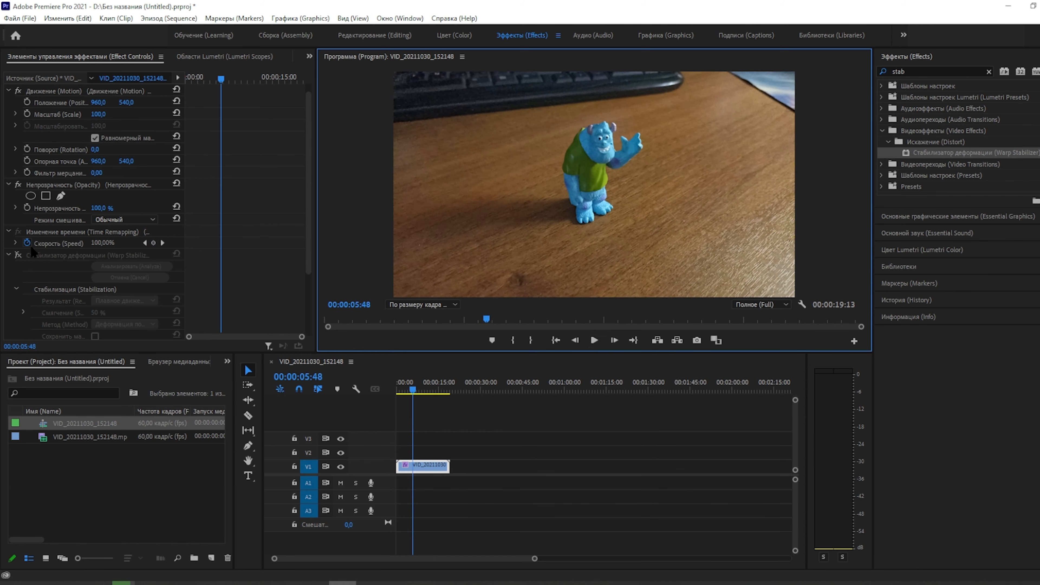
- Turn the Warp Stabilizer effect back on and preview the clip from its beginning
left_click(18, 255)
left_click_drag(413, 390, 397, 388)
left_click(593, 343)
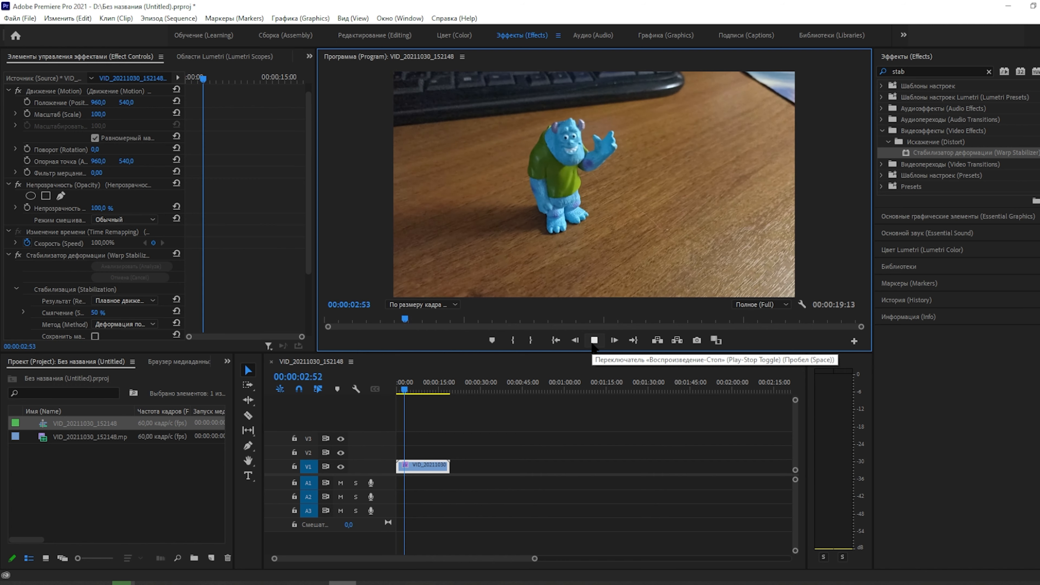
left_click(594, 341)
- Set the Warp Stabilizer smoothness to 100 % and preview the clip from its beginning
left_click(98, 313)
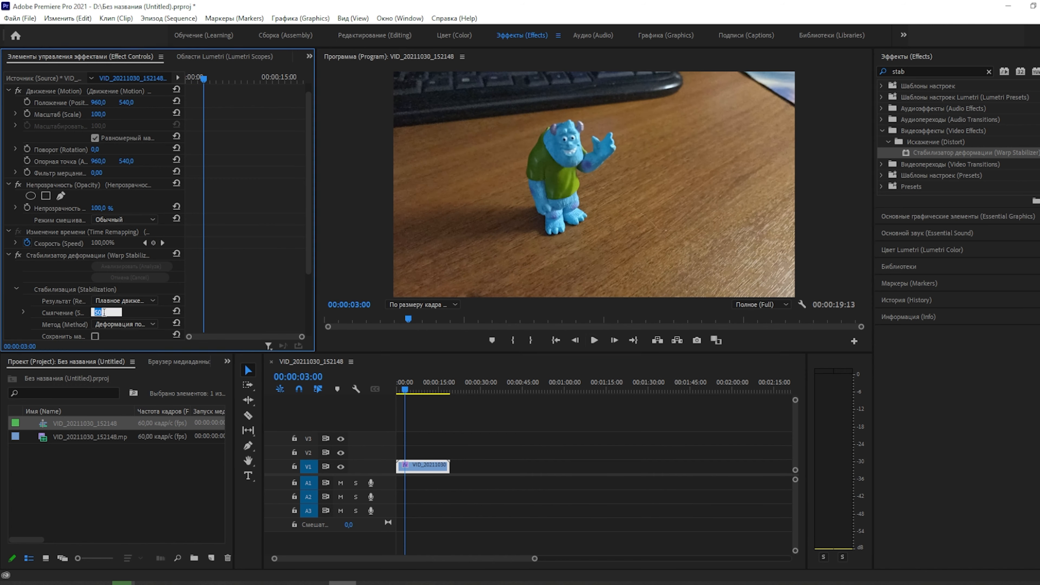
key("Return")
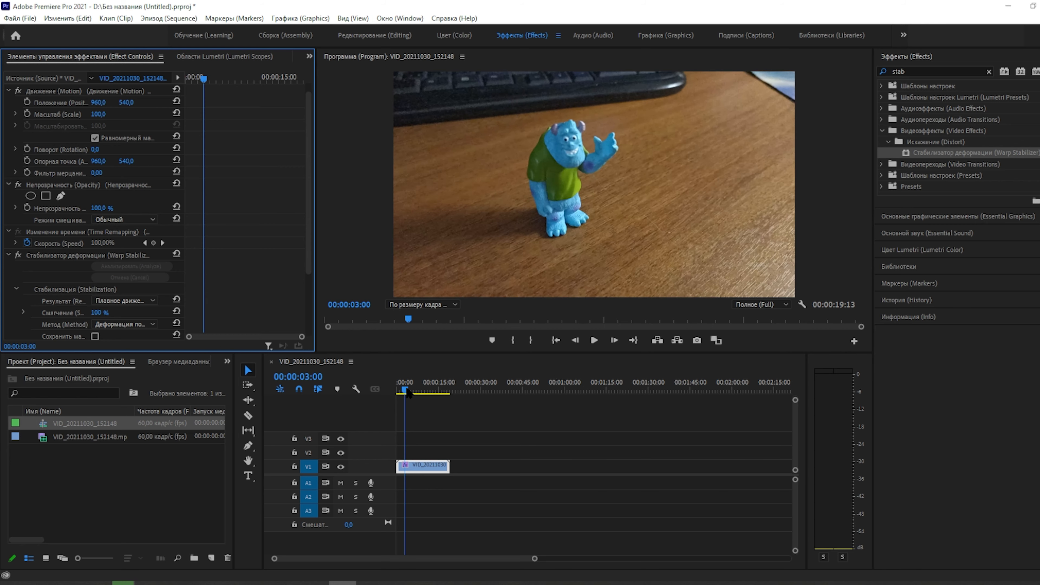
left_click_drag(407, 393, 397, 392)
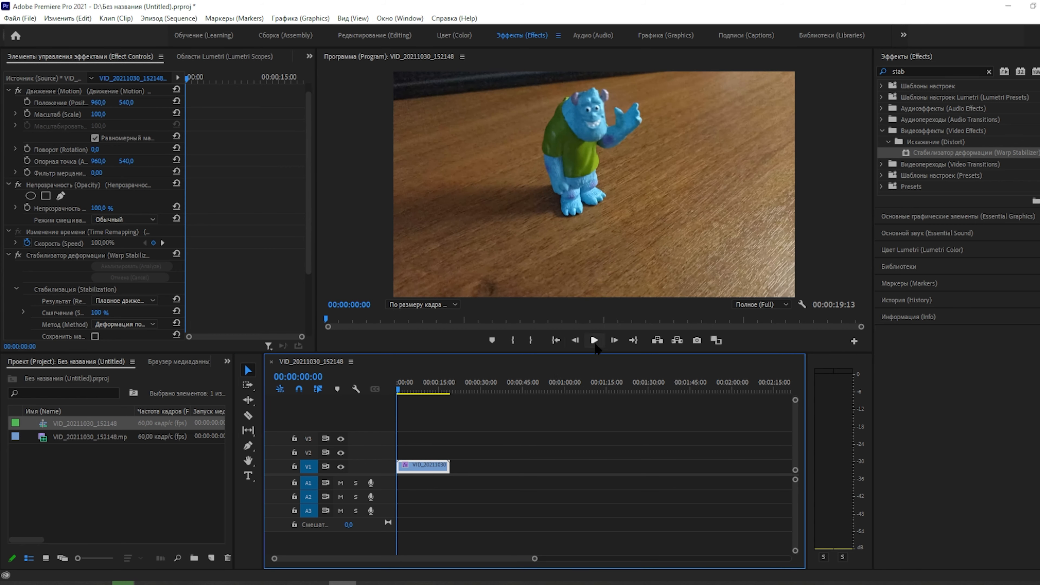
left_click(595, 342)
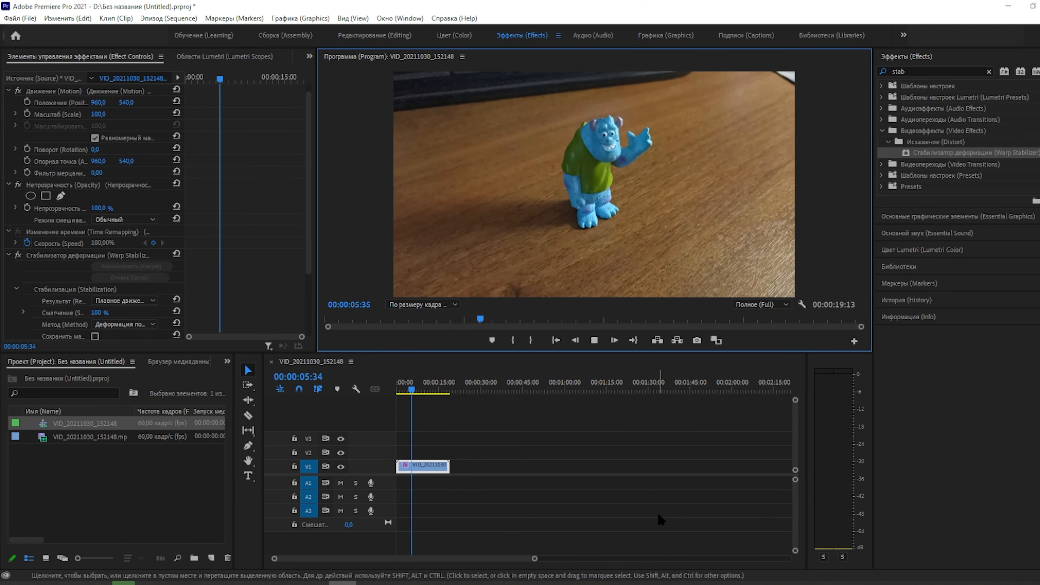
left_click(595, 340)
- Examine the Warp Stabilizer's available Method and Result options and play a bit more of the clip
scroll(173, 324, "down", 3)
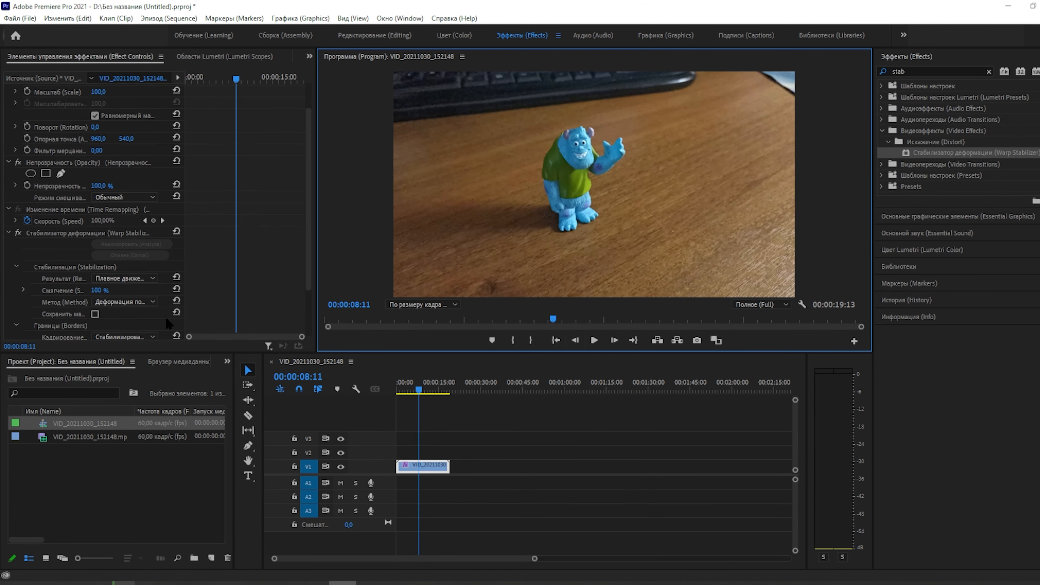
left_click(146, 268)
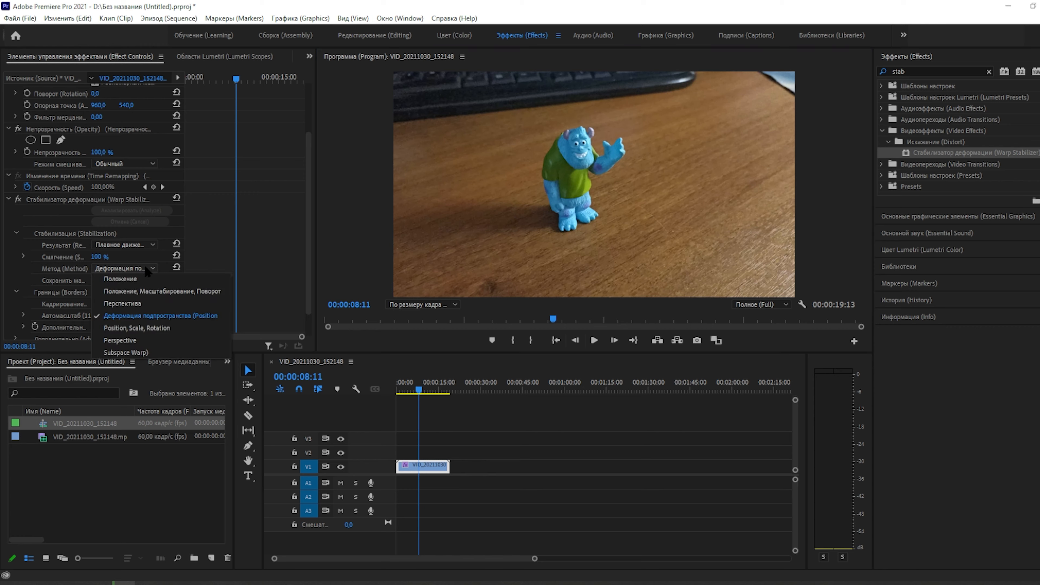
left_click(145, 264)
left_click(145, 244)
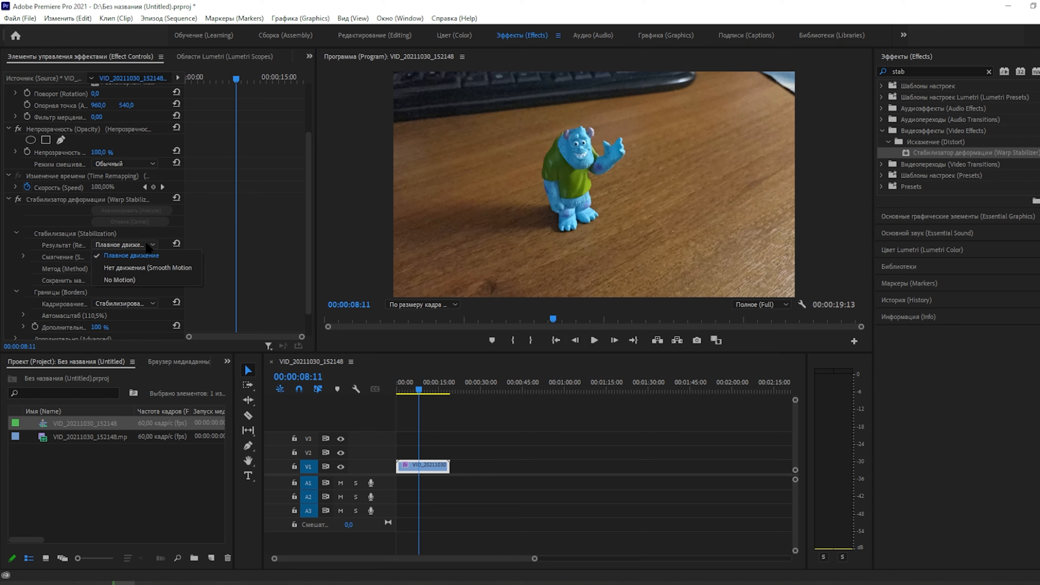
left_click(146, 244)
left_click(594, 340)
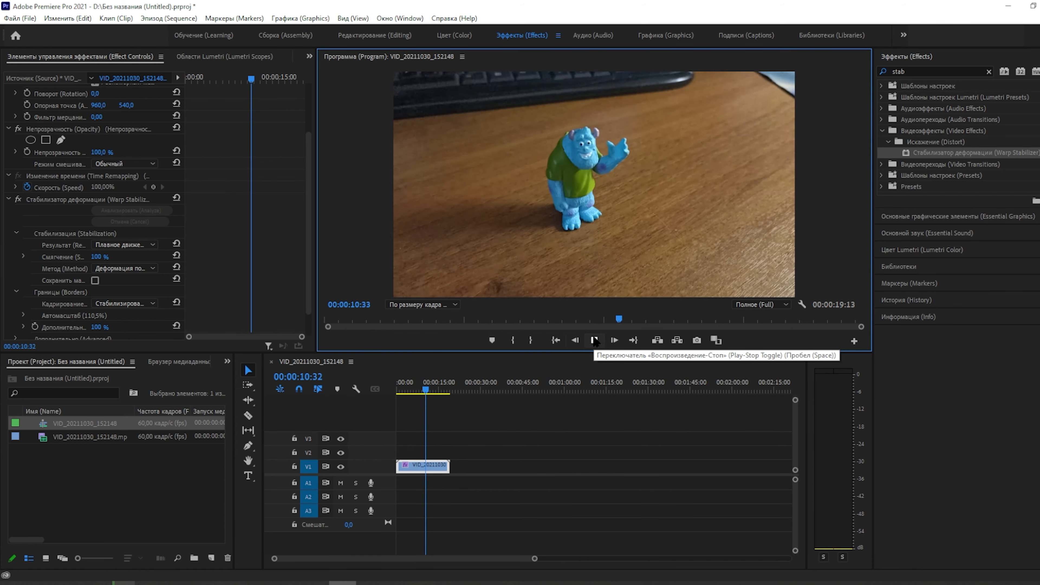
left_click(594, 341)
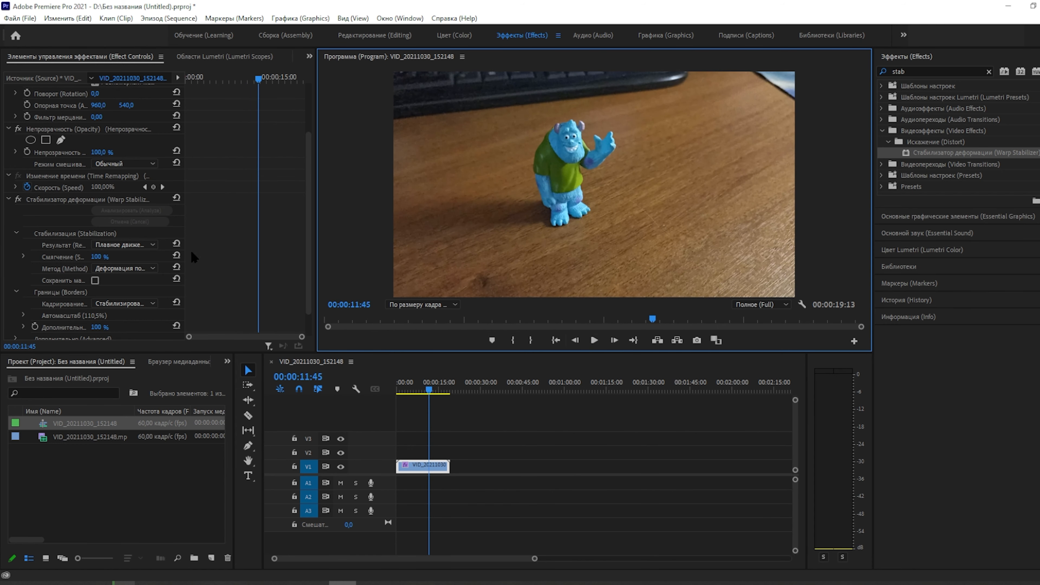
- Set the stabilization Result to "Нет движения" (No Motion) and preview the whole clip
left_click(144, 246)
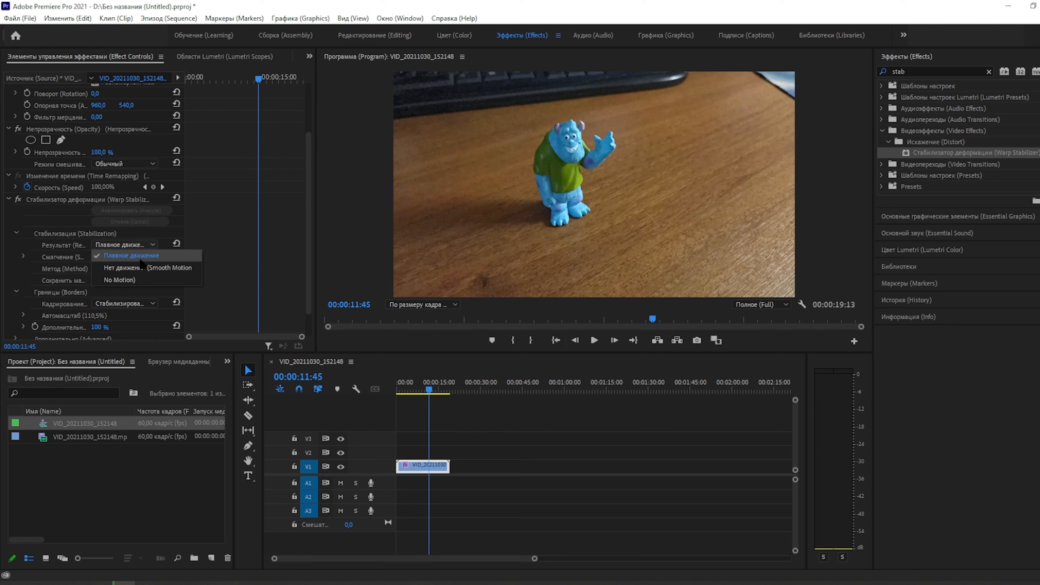
left_click(116, 273)
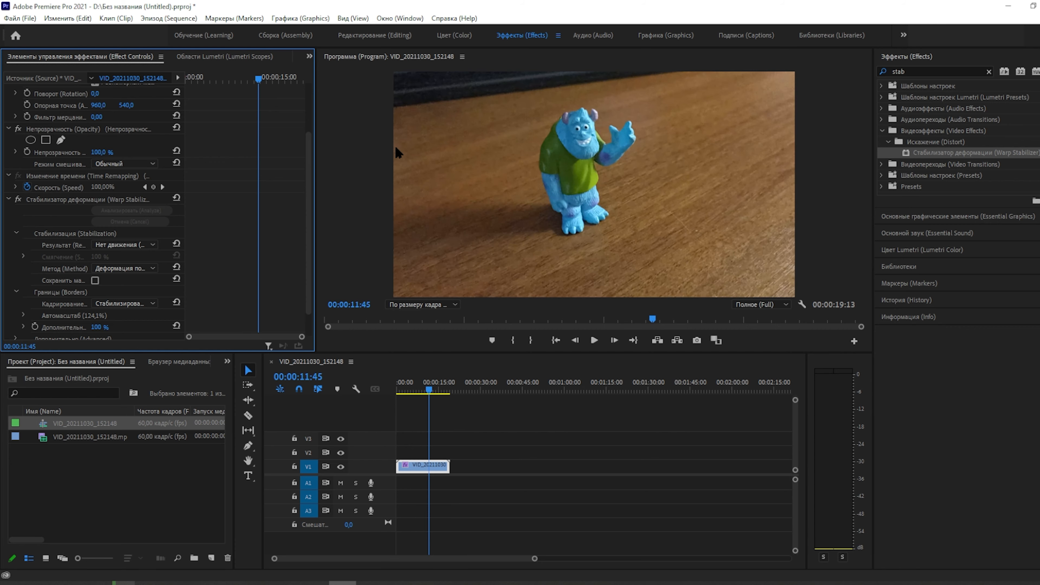
left_click(379, 387)
key("Home")
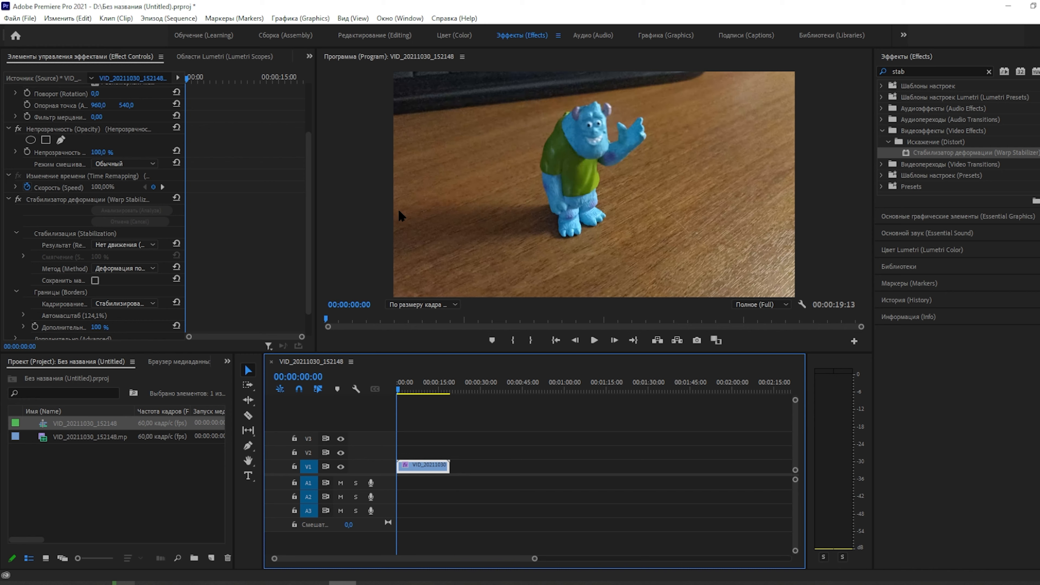
left_click(595, 341)
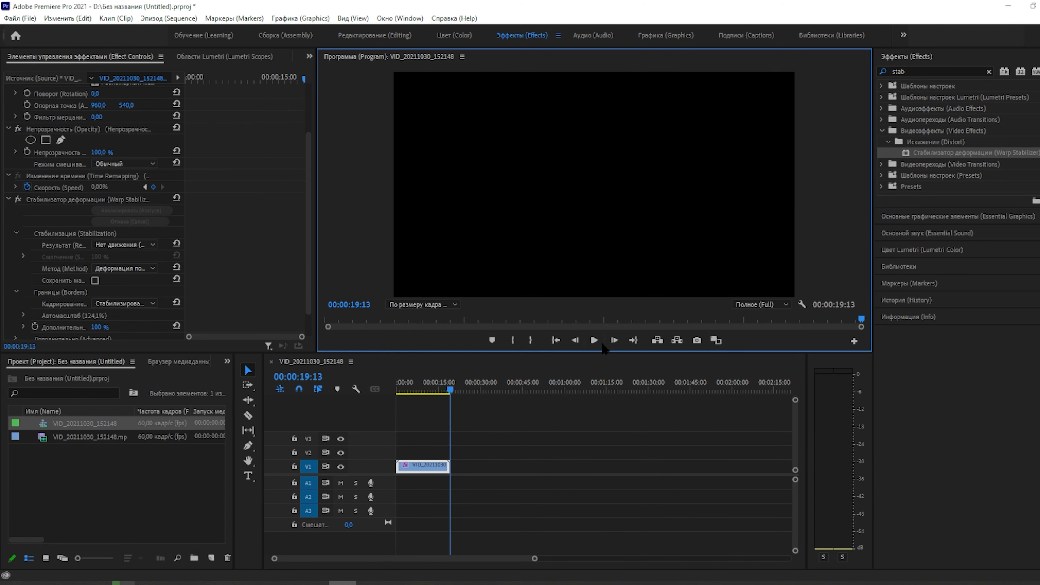
left_click(594, 340)
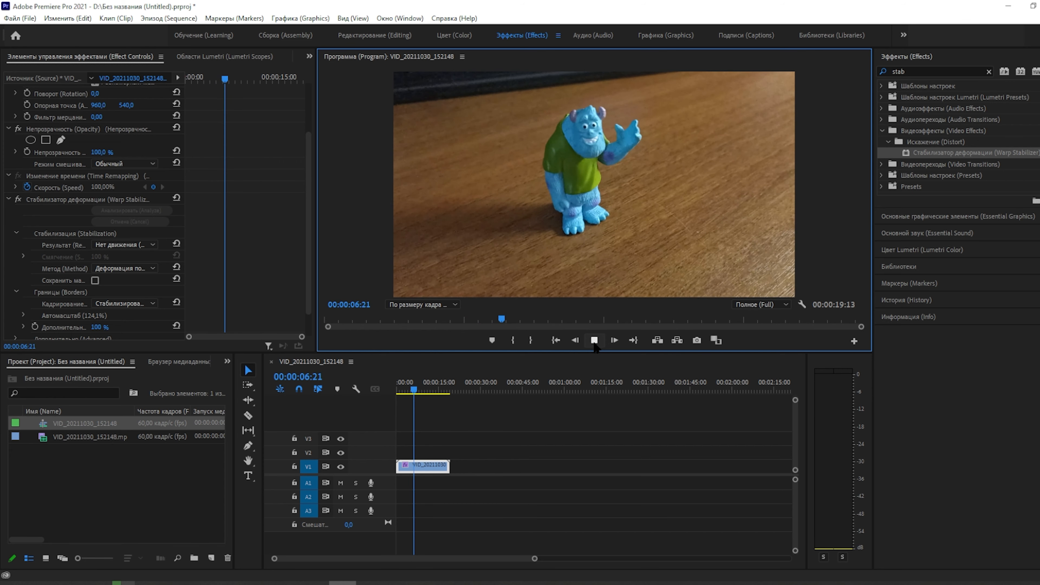
left_click(595, 344)
- Compare the clip from its beginning with the Warp Stabilizer switched off and with it switched back on
left_click_drag(417, 395, 366, 395)
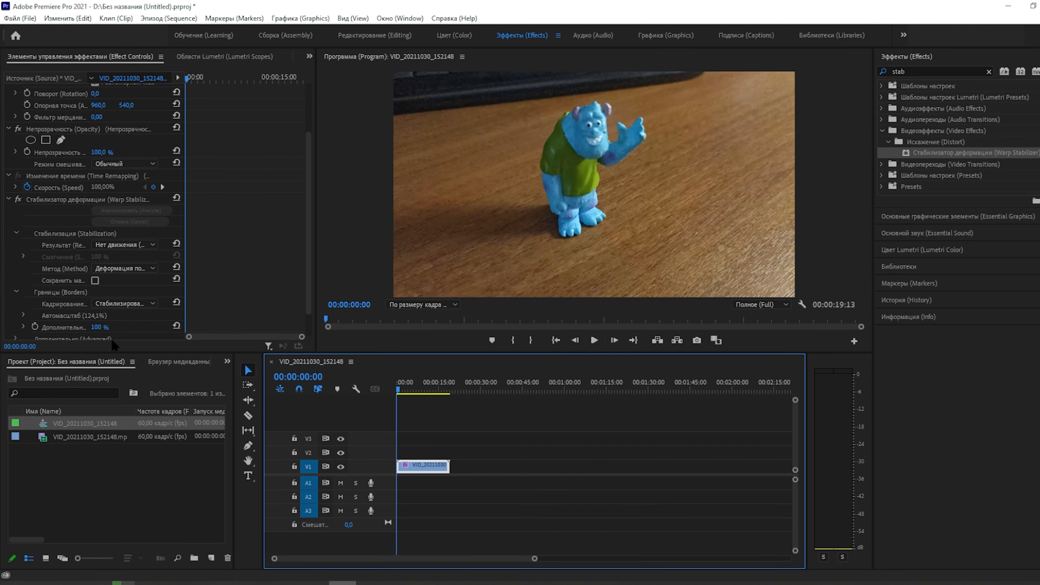
left_click(19, 200)
left_click(593, 339)
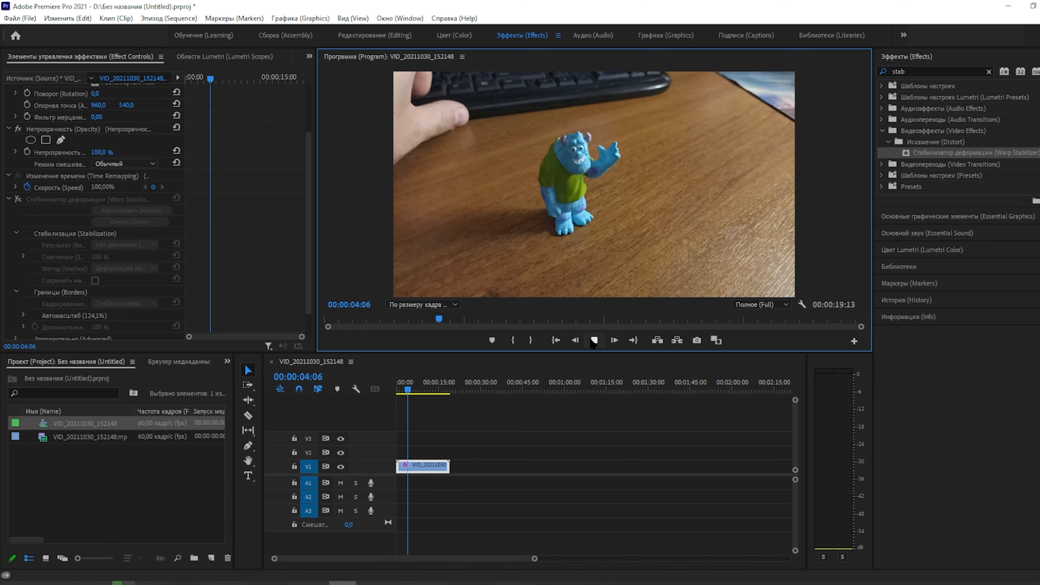
key("space")
left_click(18, 199)
left_click_drag(413, 392, 394, 393)
left_click(593, 341)
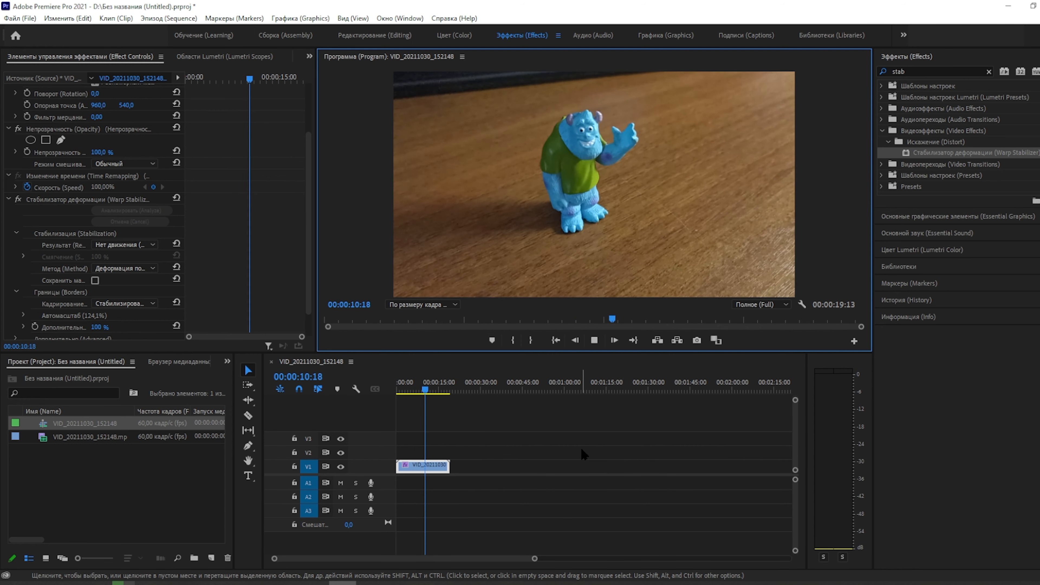
left_click(595, 340)
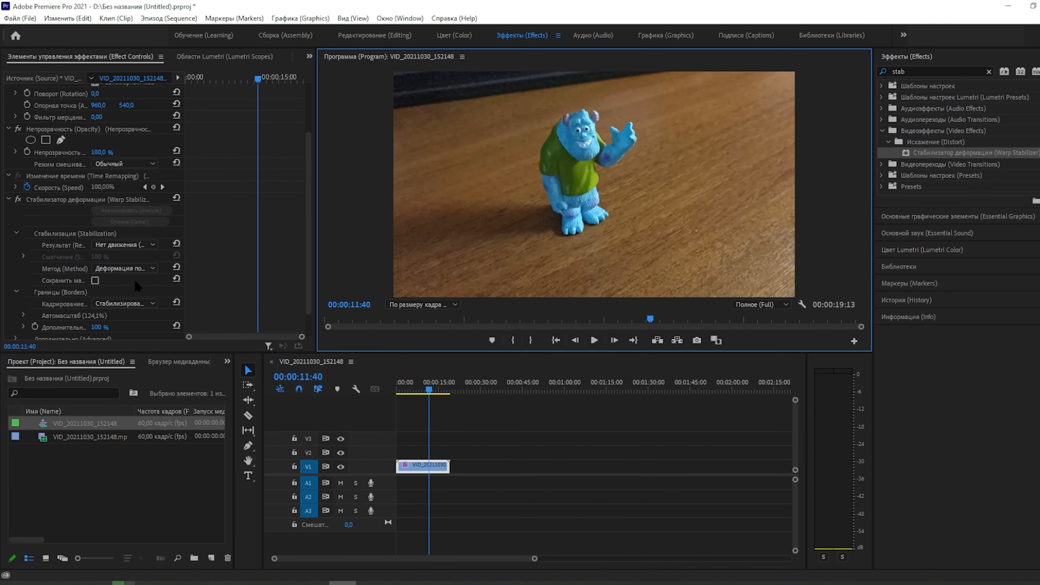
- Try the separate "No Motion)" entry as the stabilization Result and preview the clip from its beginning
left_click(124, 245)
left_click(132, 279)
left_click_drag(426, 387, 374, 383)
left_click(595, 340)
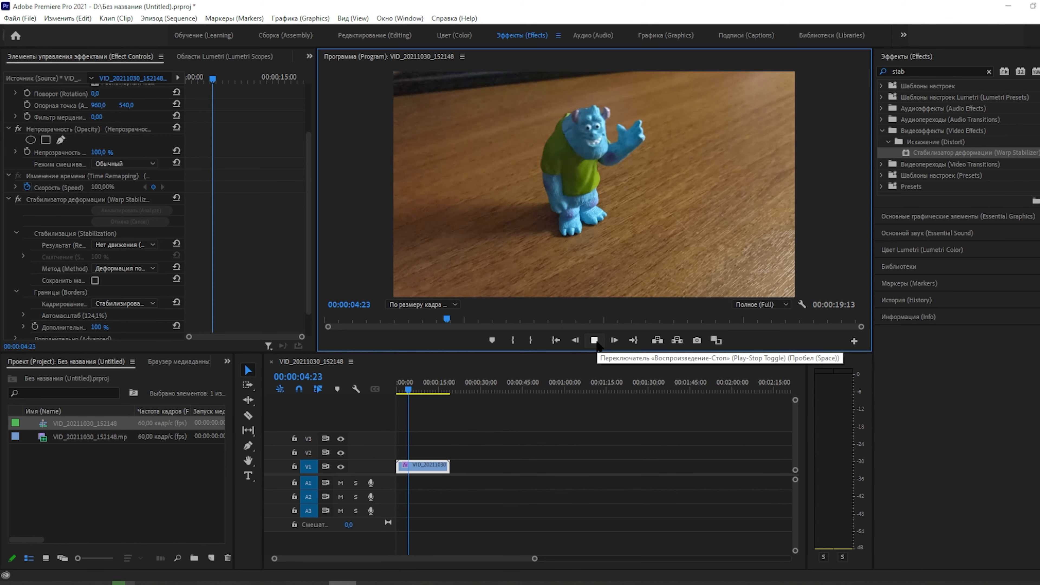
left_click(596, 344)
- Set the stabilization Result to "Плавное движение" (Smooth Motion) and preview the clip from its beginning
left_click(123, 244)
left_click(123, 252)
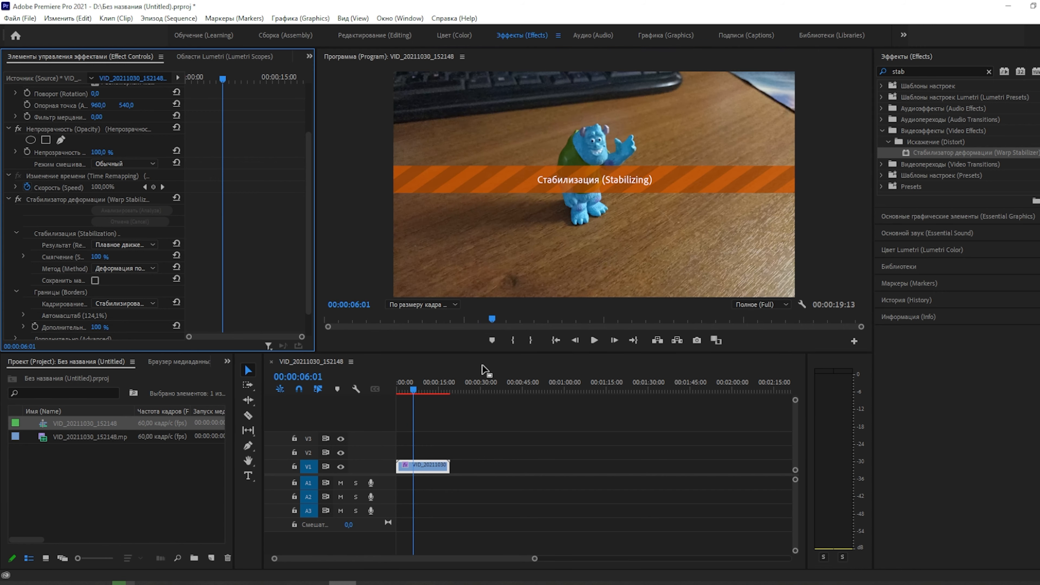
left_click(394, 392)
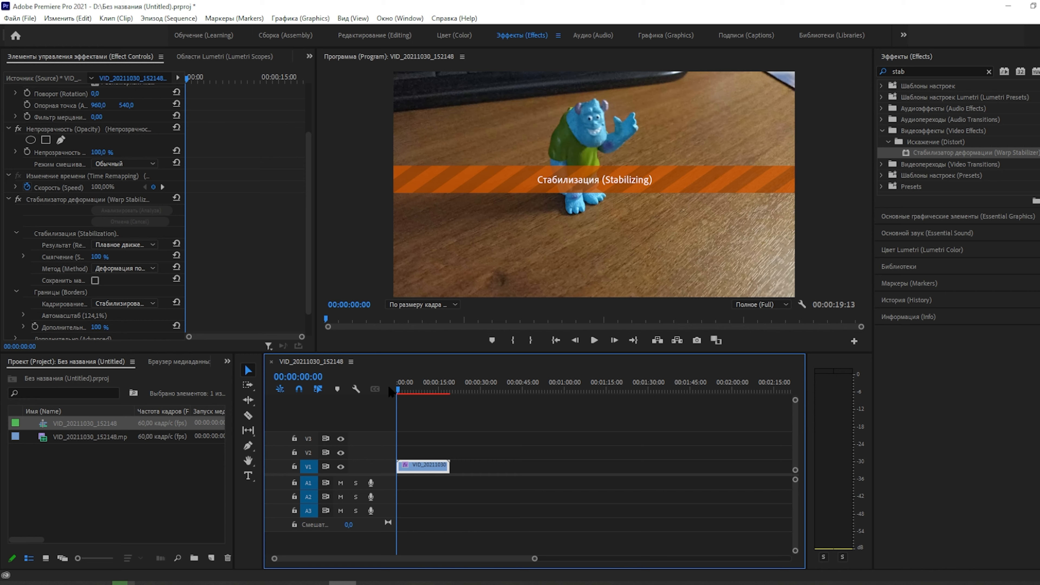
left_click(594, 341)
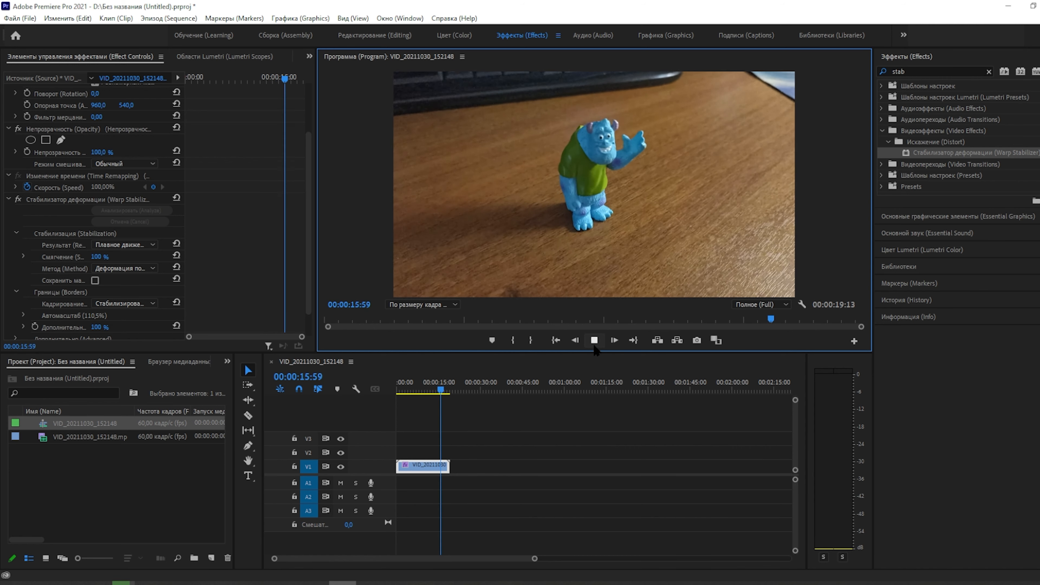
key("space")
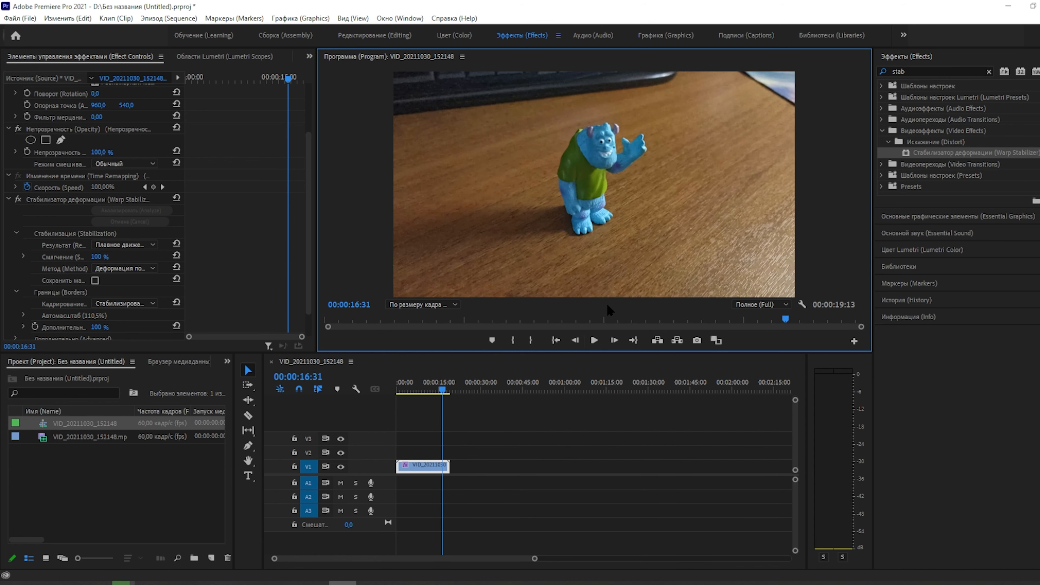